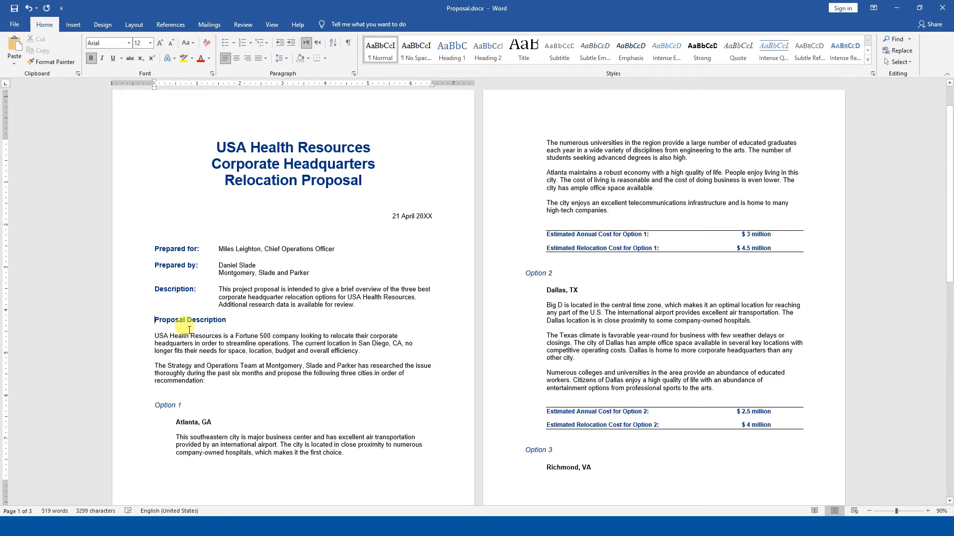
Insert a page break directly before the Proposal Description heading.
{"action": "left_click", "coordinate": [155, 321]}
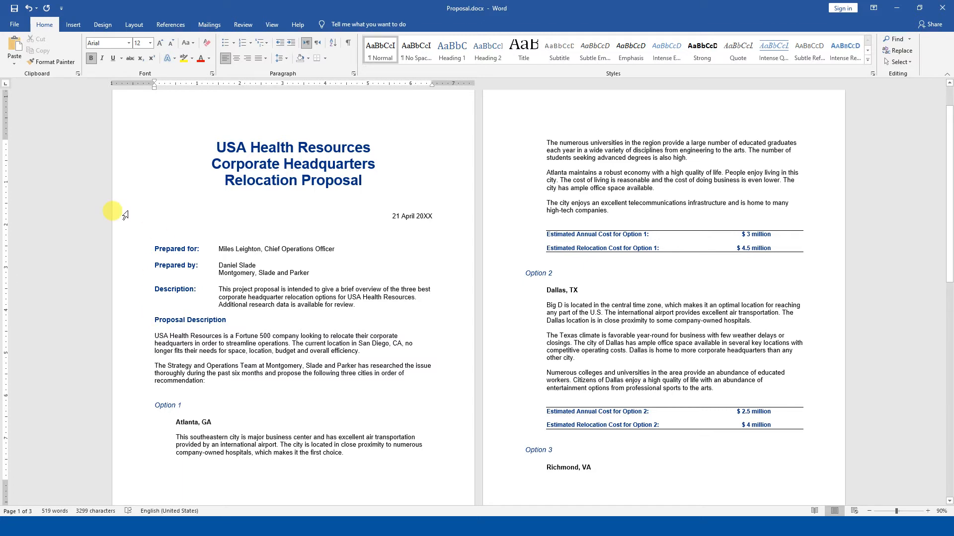
{"action": "left_click", "coordinate": [67, 29]}
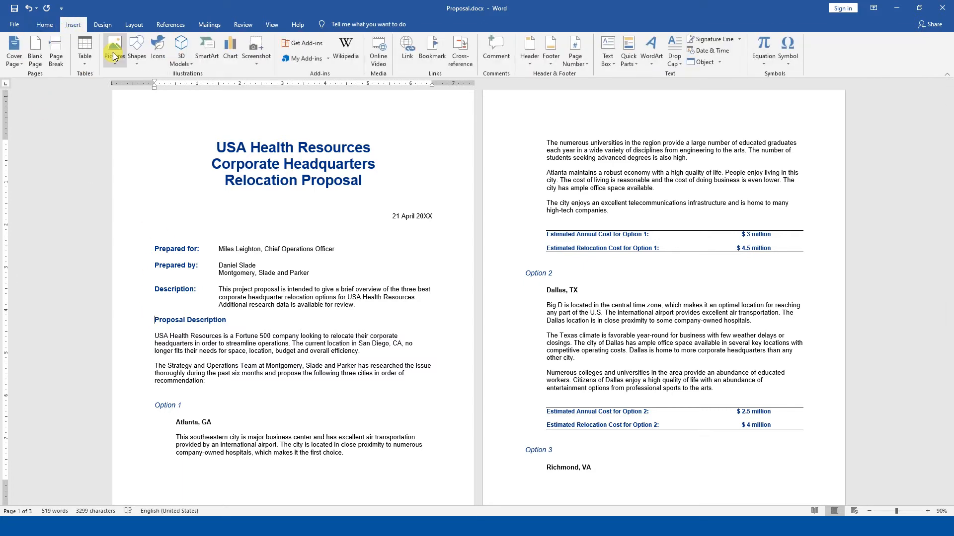
{"action": "left_click", "coordinate": [60, 58]}
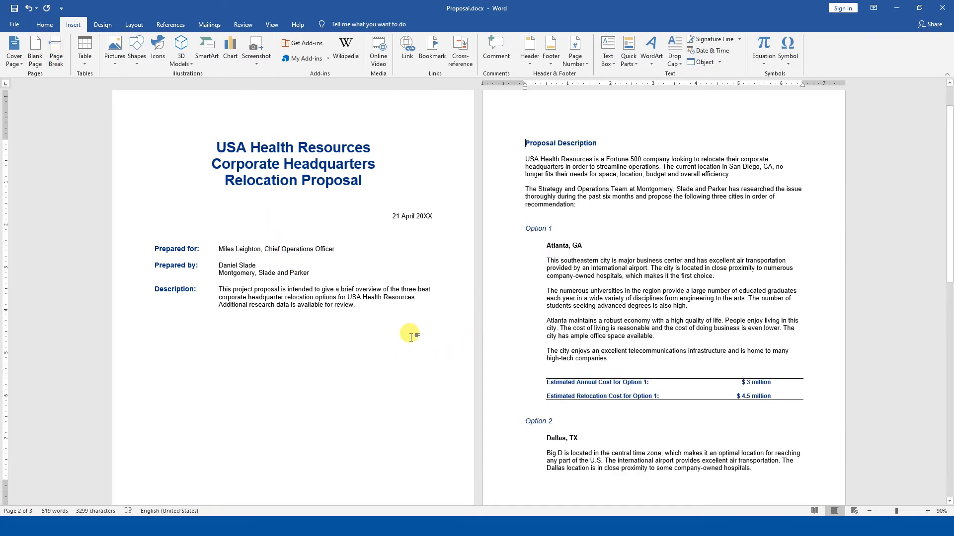
Undo and redo the page break before Proposal Description twice to compare the layout with and without it.
{"action": "key", "text": "ctrl+z"}
{"action": "key", "text": "ctrl+y"}
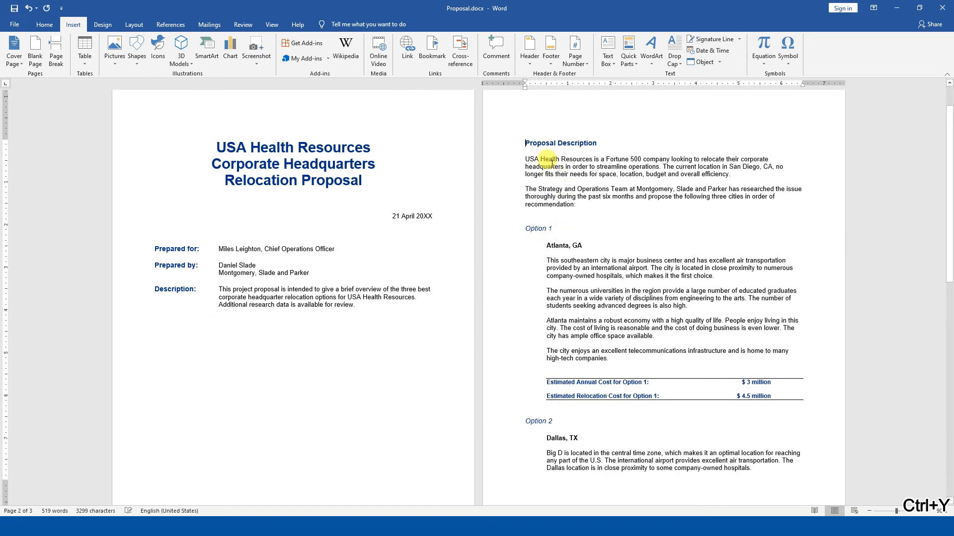
{"action": "key", "text": "ctrl+z"}
{"action": "key", "text": "ctrl+y"}
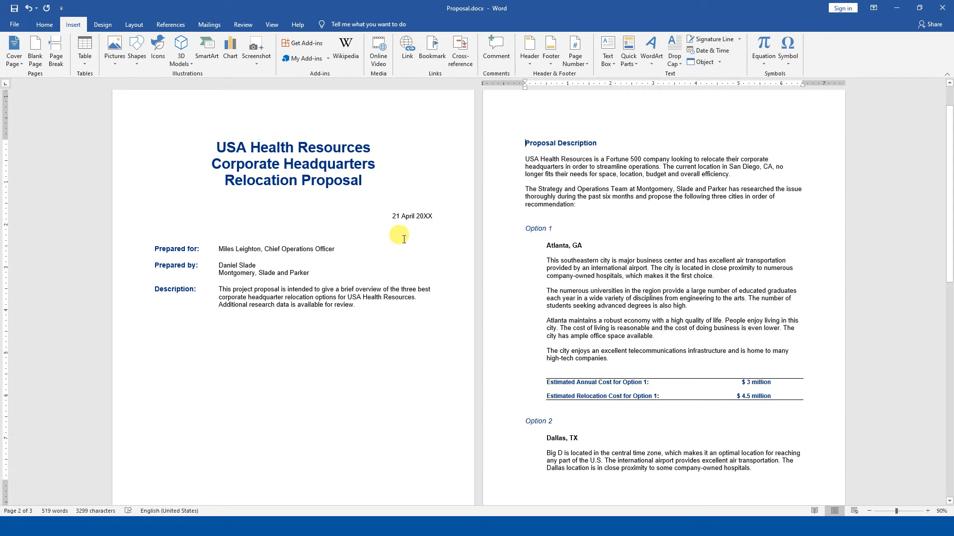
Select the hidden page break below the Description paragraph on the first page, delete it, and undo the deletion.
{"action": "scroll", "coordinate": [341, 319], "scroll_direction": "down", "scroll_amount": 3}
{"action": "left_click", "coordinate": [304, 304]}
{"action": "left_click", "coordinate": [132, 255]}
{"action": "left_click", "coordinate": [267, 292]}
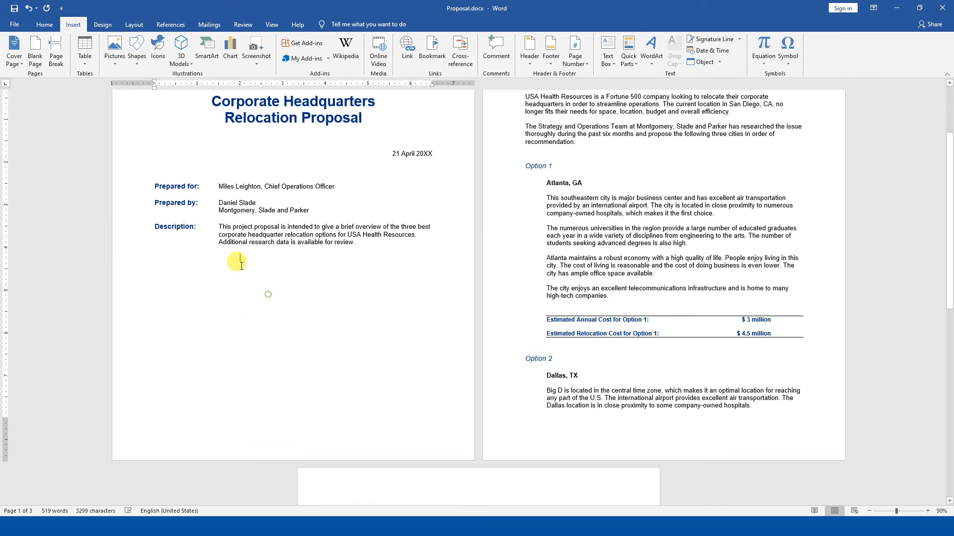
{"action": "triple_click", "coordinate": [236, 259]}
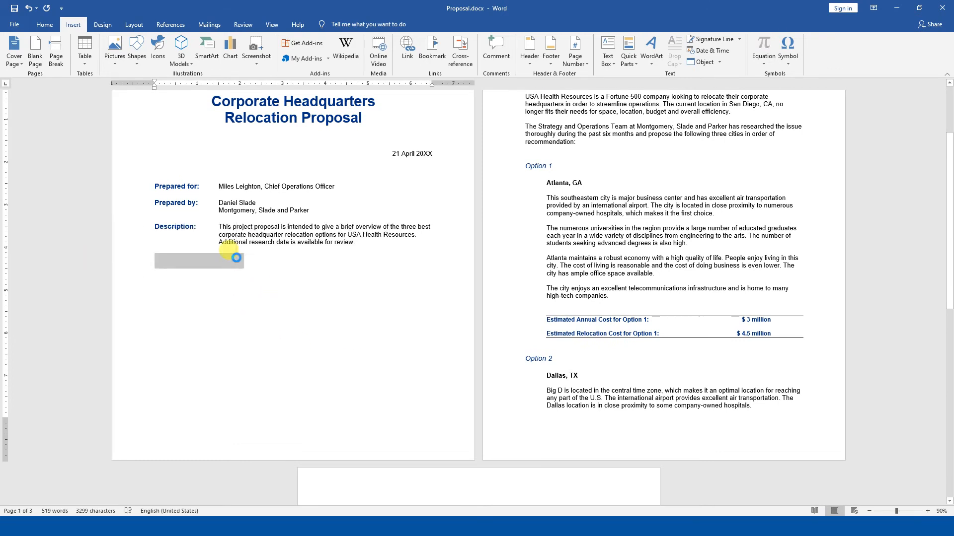
{"action": "key", "text": "F12"}
{"action": "key", "text": "Escape"}
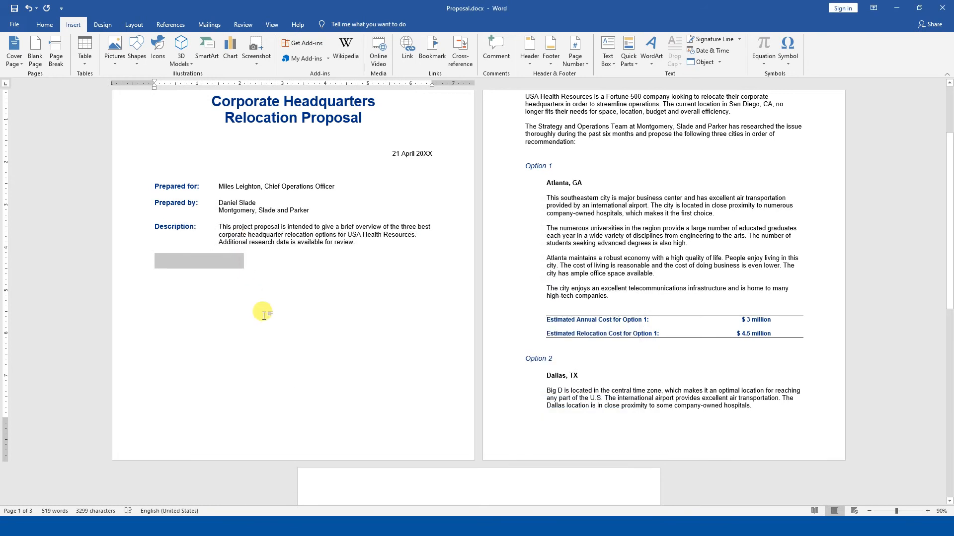
{"action": "key", "text": "Delete"}
{"action": "key", "text": "ctrl+z"}
Show the document's paragraph and formatting marks and select the page break line below the Description paragraph.
{"action": "left_click", "coordinate": [225, 258]}
{"action": "triple_click", "coordinate": [225, 259]}
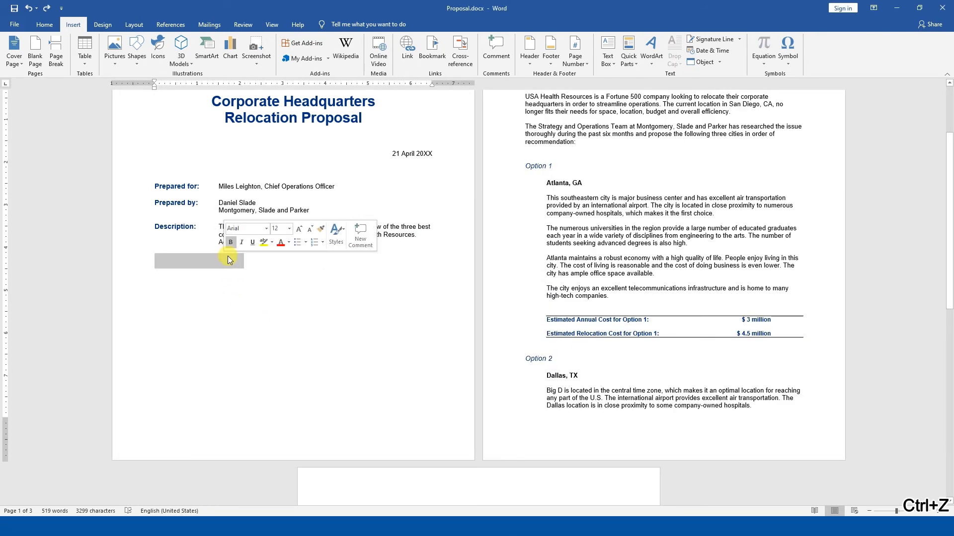
{"action": "left_click", "coordinate": [44, 24]}
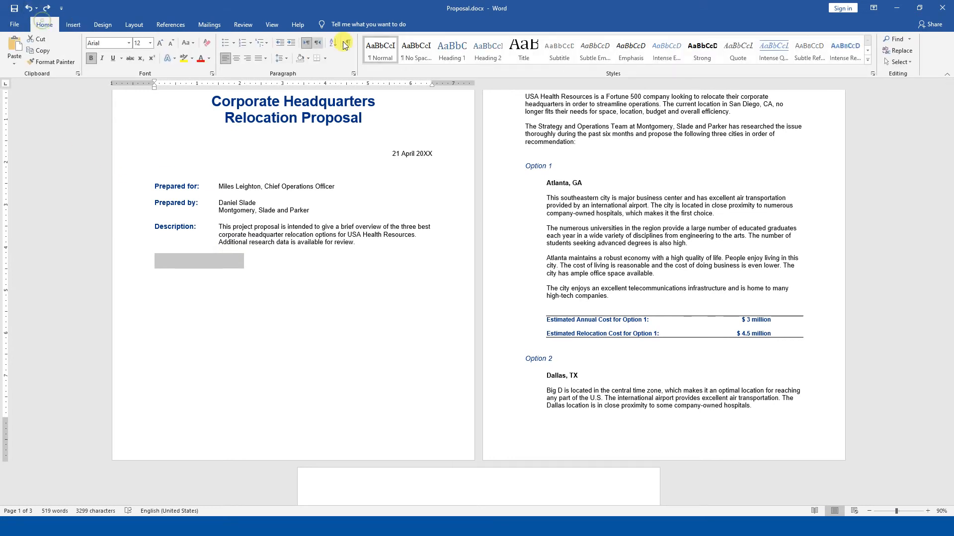
{"action": "left_click", "coordinate": [349, 41]}
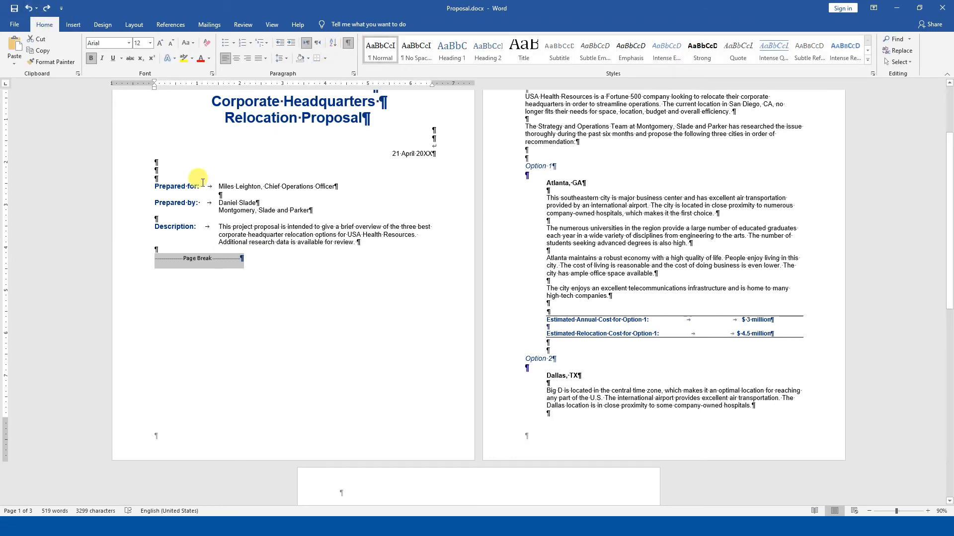
{"action": "left_click", "coordinate": [210, 261]}
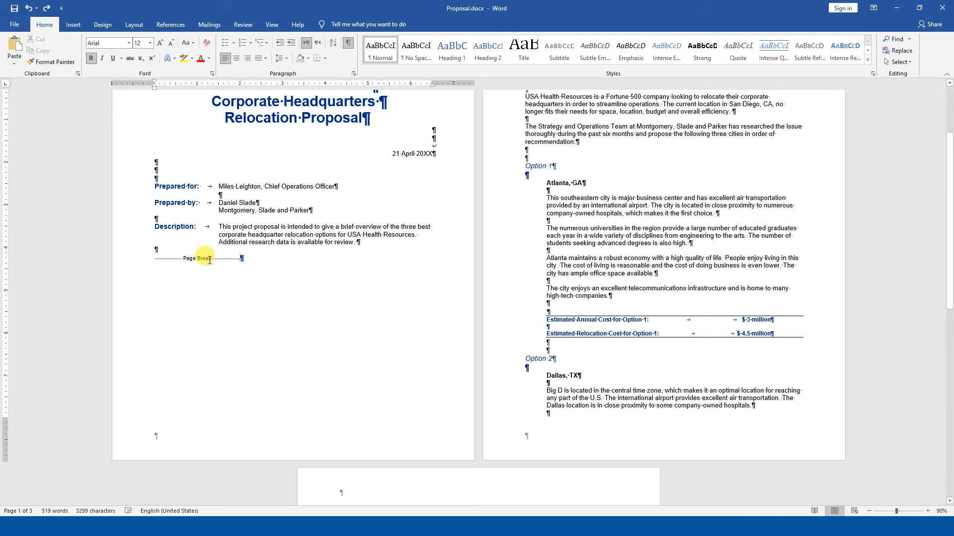
{"action": "double_click", "coordinate": [208, 261]}
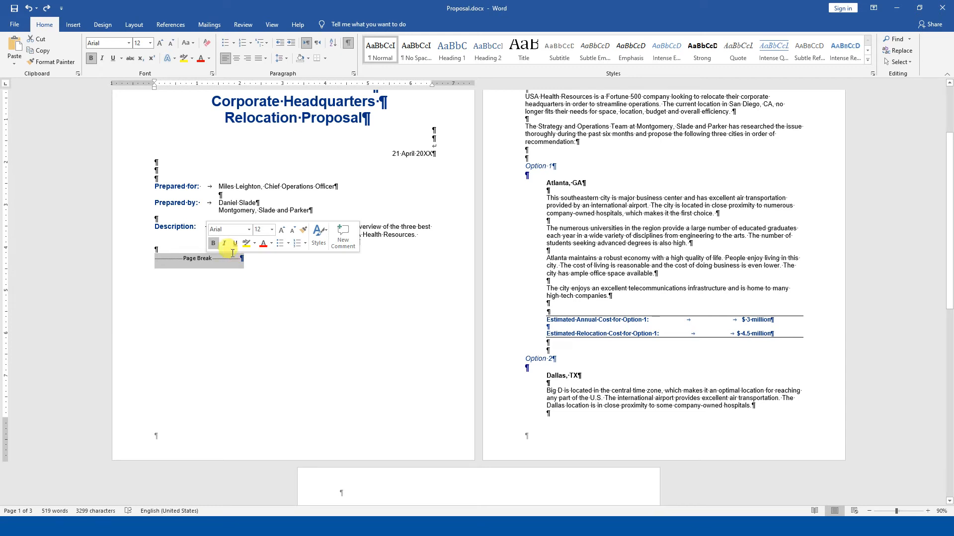
Insert a page break before the Option 1 heading and select the new break line under the Proposal Description text.
{"action": "scroll", "coordinate": [319, 313], "scroll_direction": "up", "scroll_amount": 3}
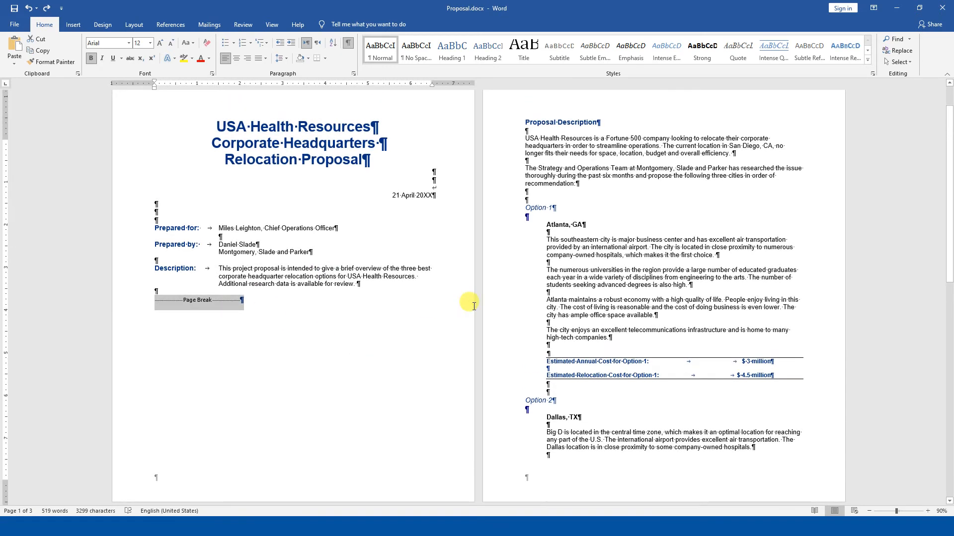
{"action": "left_click", "coordinate": [528, 223]}
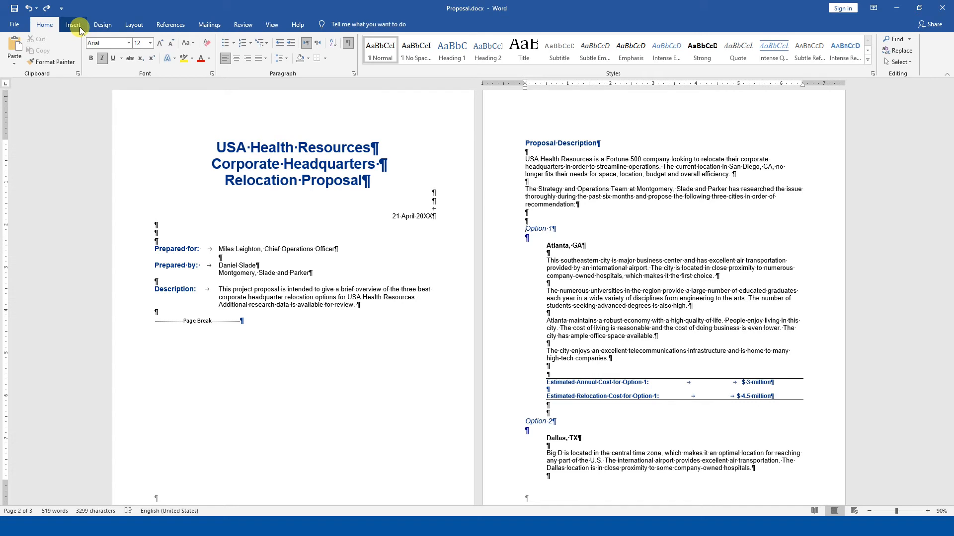
{"action": "left_click", "coordinate": [137, 25]}
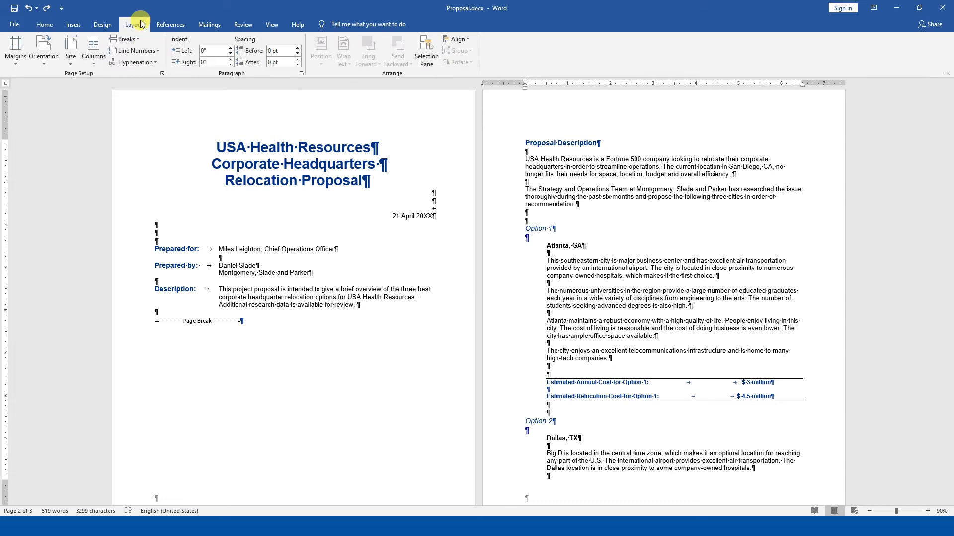
{"action": "left_click", "coordinate": [117, 42]}
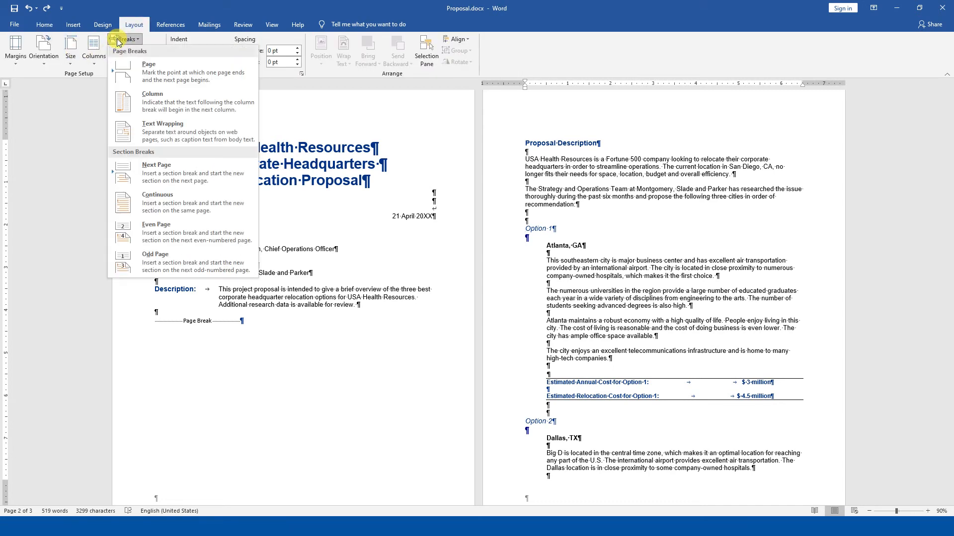
{"action": "left_click", "coordinate": [133, 70]}
{"action": "scroll", "coordinate": [239, 357], "scroll_direction": "down", "scroll_amount": 5}
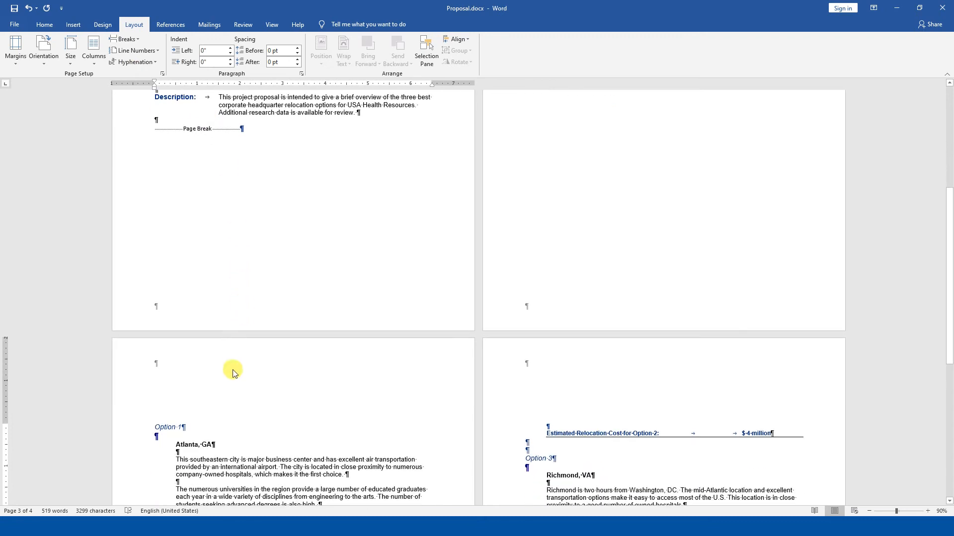
{"action": "scroll", "coordinate": [348, 400], "scroll_direction": "up", "scroll_amount": 4}
{"action": "scroll", "coordinate": [347, 400], "scroll_direction": "up", "scroll_amount": 3}
{"action": "double_click", "coordinate": [547, 184]}
Insert a page break before the Option 2 heading so the Dallas section starts on its own page.
{"action": "scroll", "coordinate": [490, 408], "scroll_direction": "down", "scroll_amount": 3}
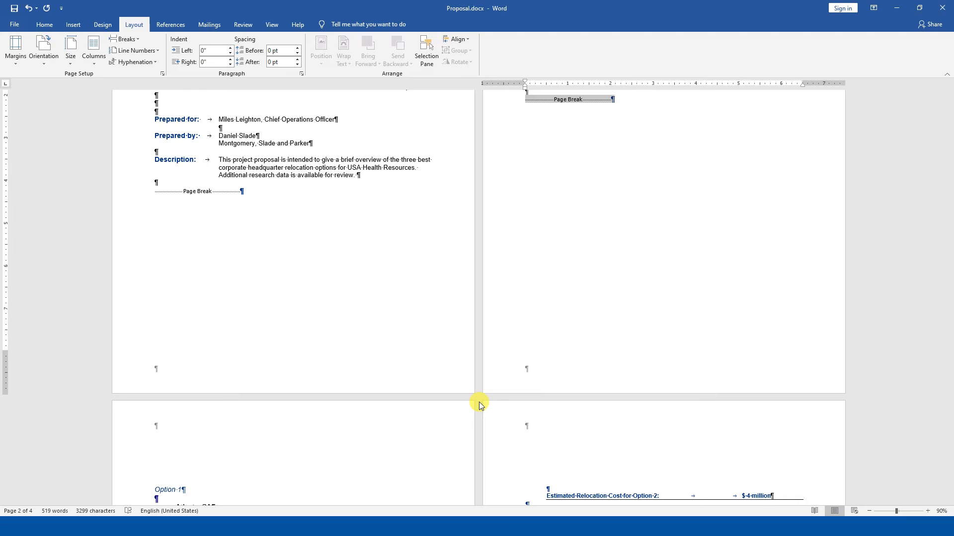
{"action": "scroll", "coordinate": [375, 441], "scroll_direction": "down", "scroll_amount": 8}
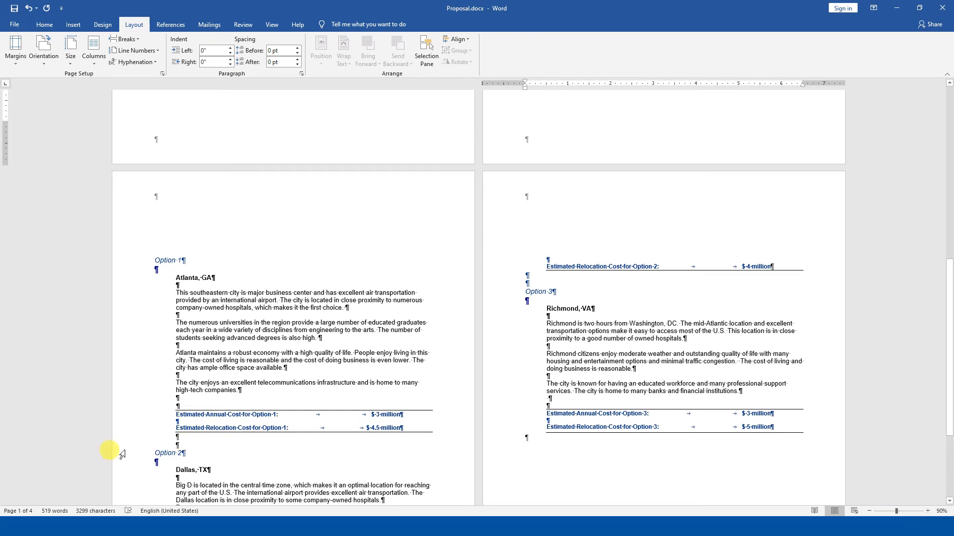
{"action": "scroll", "coordinate": [164, 454], "scroll_direction": "down", "scroll_amount": 1}
{"action": "left_click", "coordinate": [157, 434]}
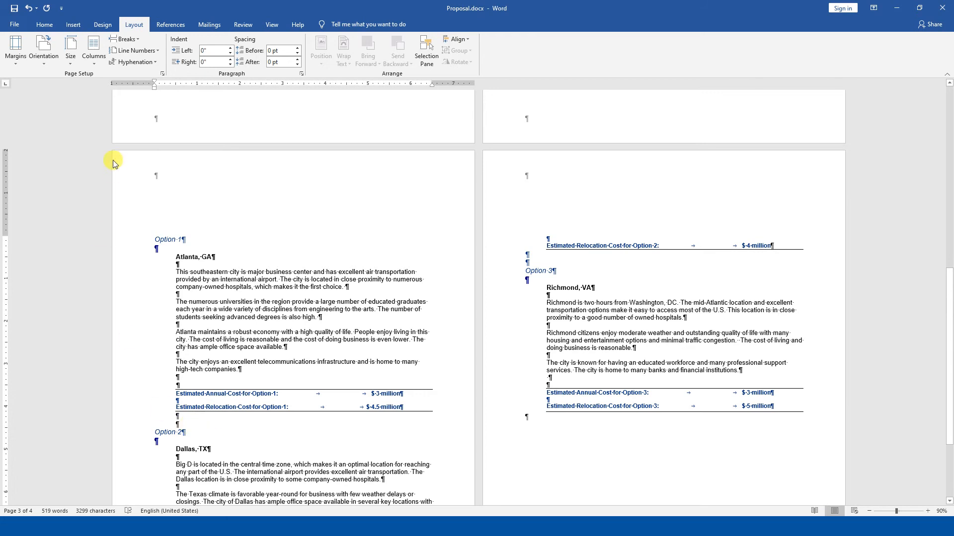
{"action": "left_click", "coordinate": [124, 39]}
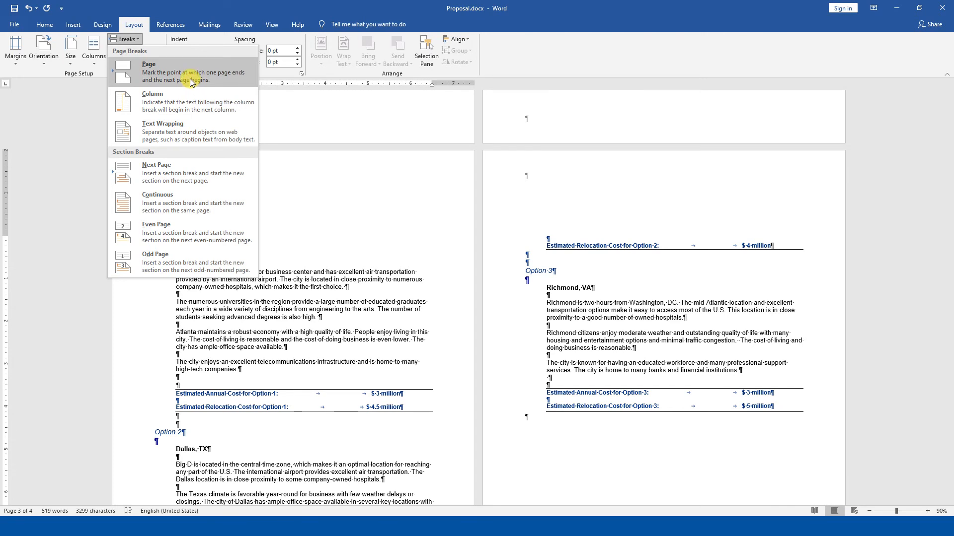
{"action": "left_click", "coordinate": [192, 82]}
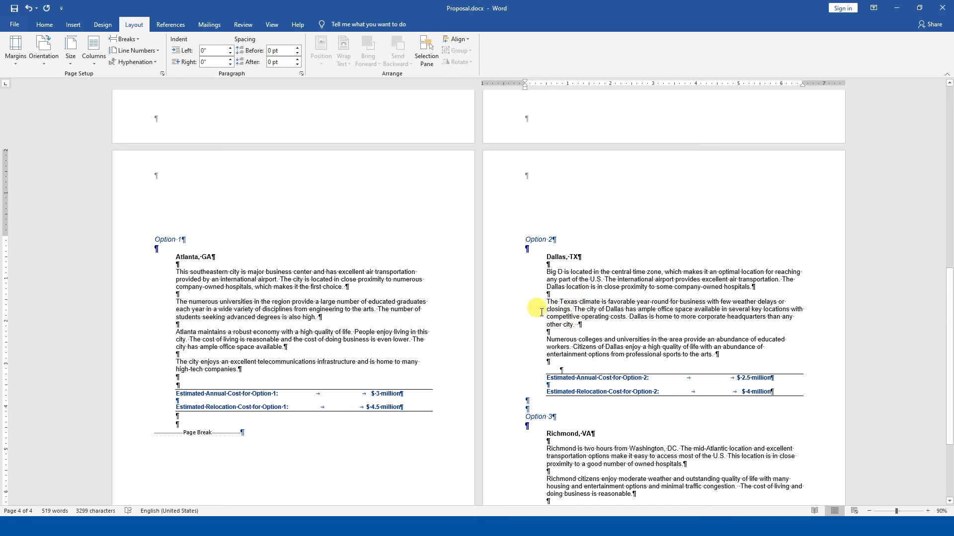
Insert a page break before the Option 3 heading, check the resulting pages, and undo the break.
{"action": "scroll", "coordinate": [495, 391], "scroll_direction": "down", "scroll_amount": 2}
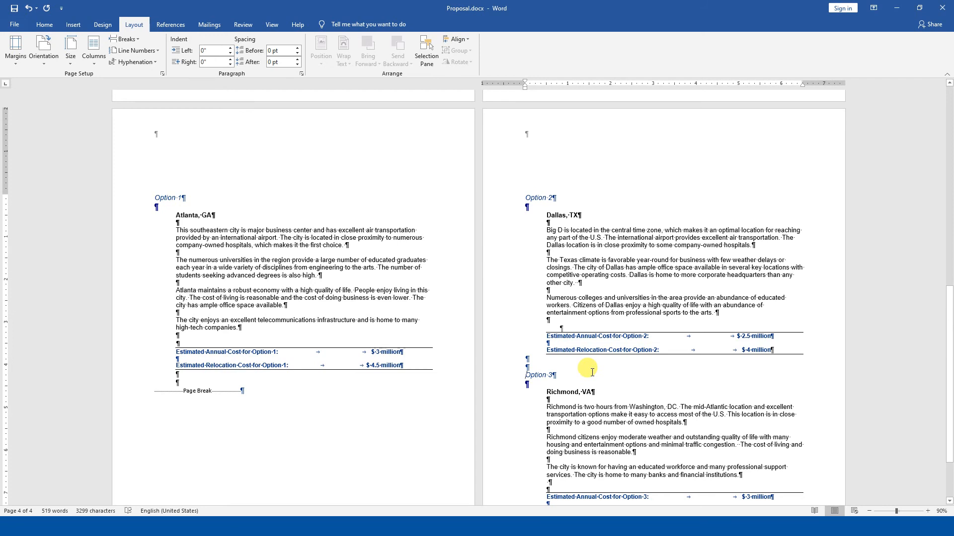
{"action": "scroll", "coordinate": [590, 373], "scroll_direction": "down", "scroll_amount": 2}
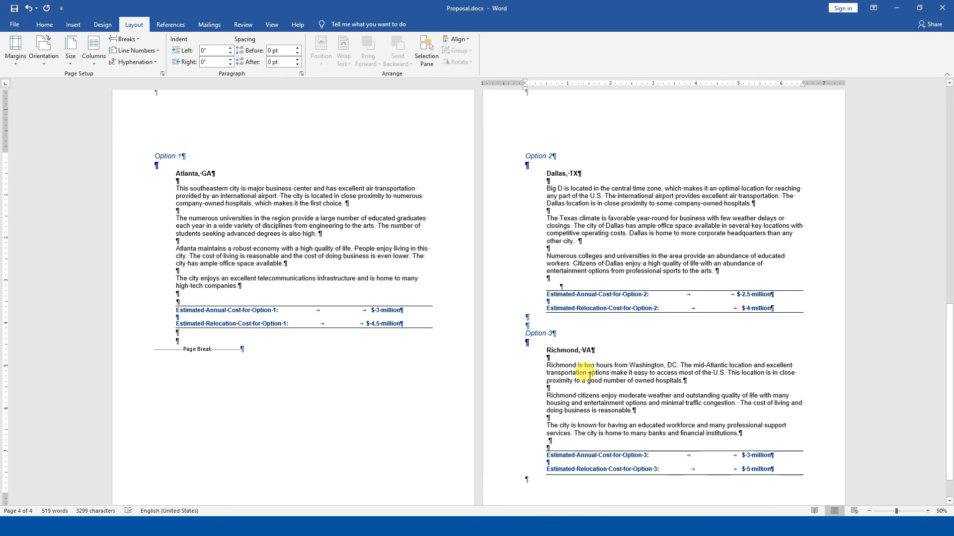
{"action": "key", "text": "ctrl+Return"}
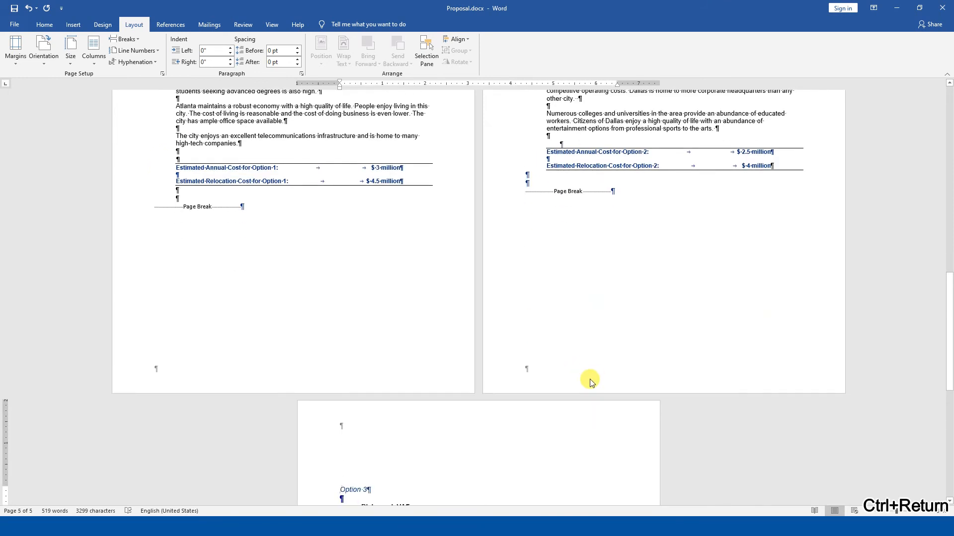
{"action": "scroll", "coordinate": [586, 377], "scroll_direction": "up", "scroll_amount": 6}
{"action": "scroll", "coordinate": [567, 415], "scroll_direction": "down", "scroll_amount": 12}
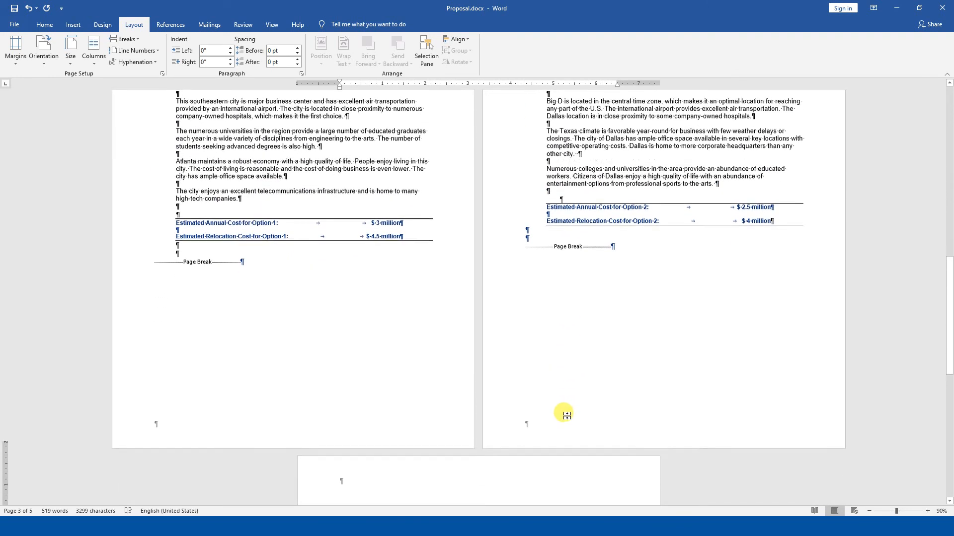
{"action": "scroll", "coordinate": [551, 397], "scroll_direction": "up", "scroll_amount": 10}
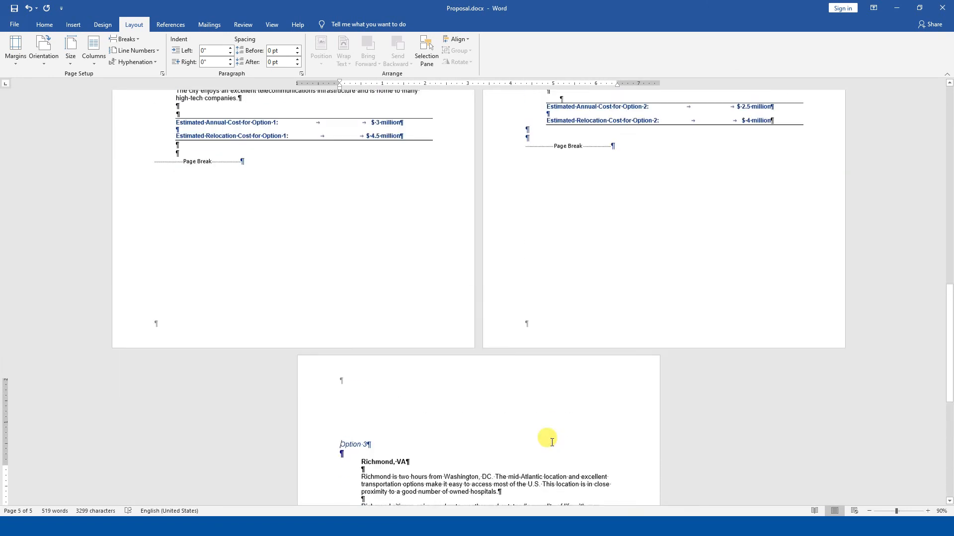
{"action": "key", "text": "ctrl+z"}
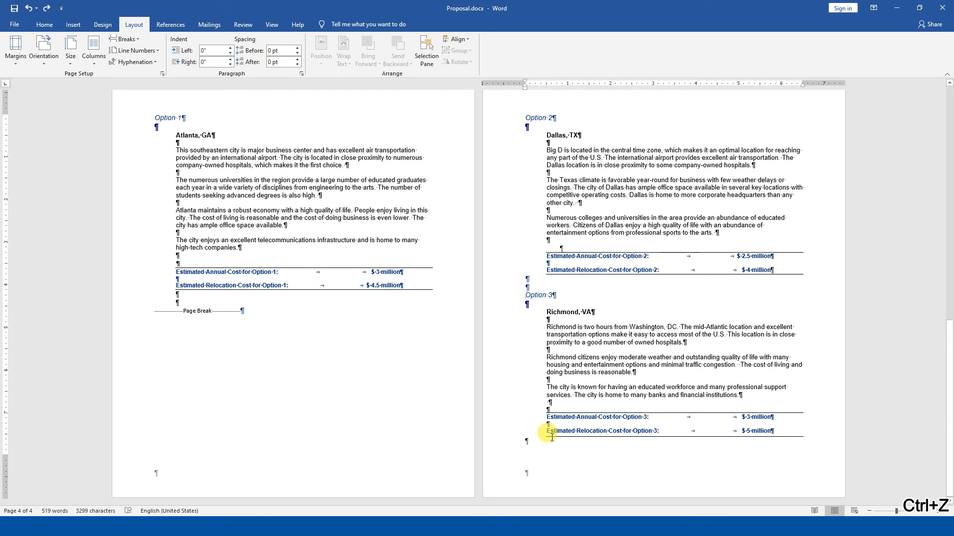
Insert a page break before the Option 3 heading again and check the page layout of the whole document.
{"action": "key", "text": "ctrl+Return"}
{"action": "scroll", "coordinate": [549, 437], "scroll_direction": "down", "scroll_amount": 5}
{"action": "scroll", "coordinate": [579, 418], "scroll_direction": "down", "scroll_amount": 6}
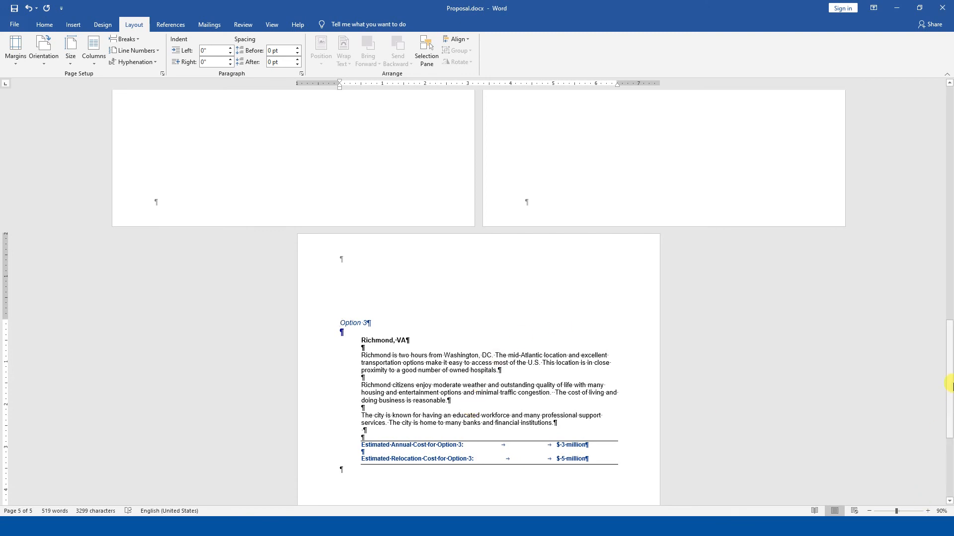
{"action": "left_click_drag", "start_coordinate": [949, 382], "coordinate": [940, 119]}
{"action": "scroll", "coordinate": [445, 285], "scroll_direction": "down", "scroll_amount": 8}
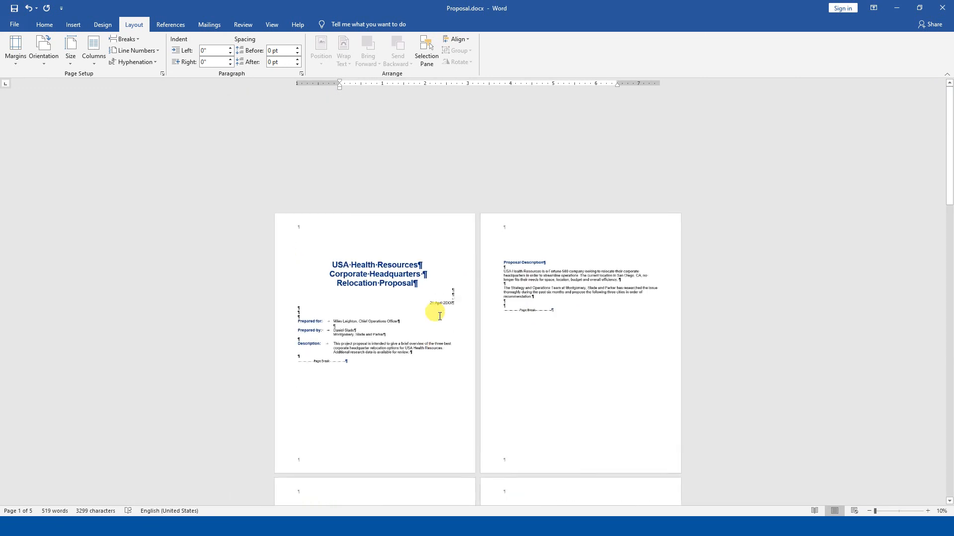
{"action": "scroll", "coordinate": [437, 292], "scroll_direction": "up", "scroll_amount": 3}
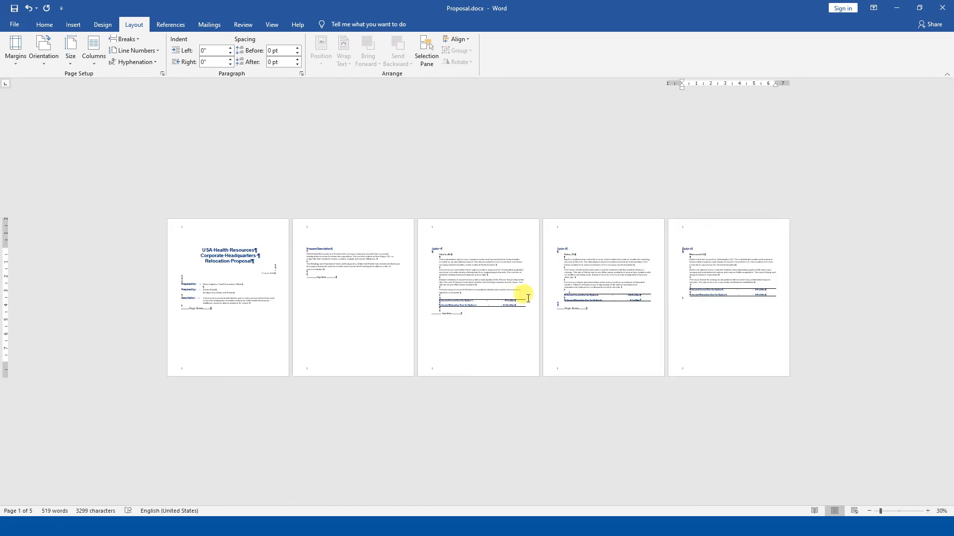
{"action": "scroll", "coordinate": [548, 366], "scroll_direction": "up", "scroll_amount": 5}
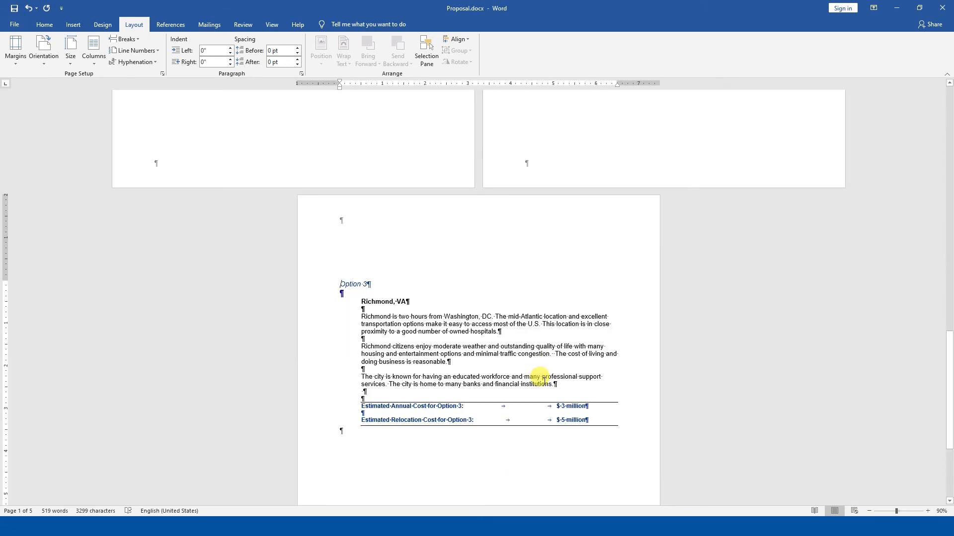
Delete the page break between the Description paragraph and the Proposal Description heading on the first page.
{"action": "scroll", "coordinate": [489, 388], "scroll_direction": "up", "scroll_amount": 4}
{"action": "left_click_drag", "start_coordinate": [950, 352], "coordinate": [908, 149]}
{"action": "left_click", "coordinate": [208, 362]}
{"action": "left_click_drag", "start_coordinate": [208, 362], "coordinate": [241, 365]}
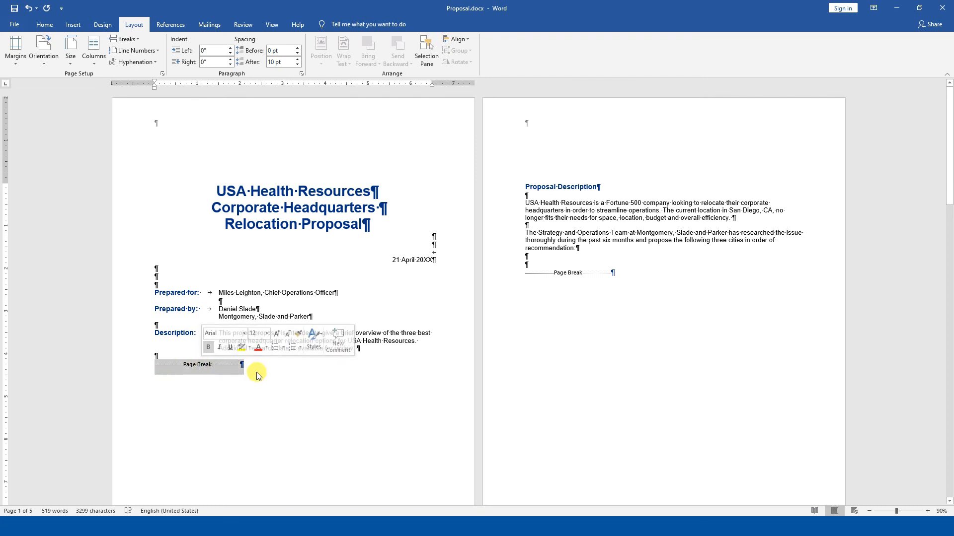
{"action": "key", "text": "Delete"}
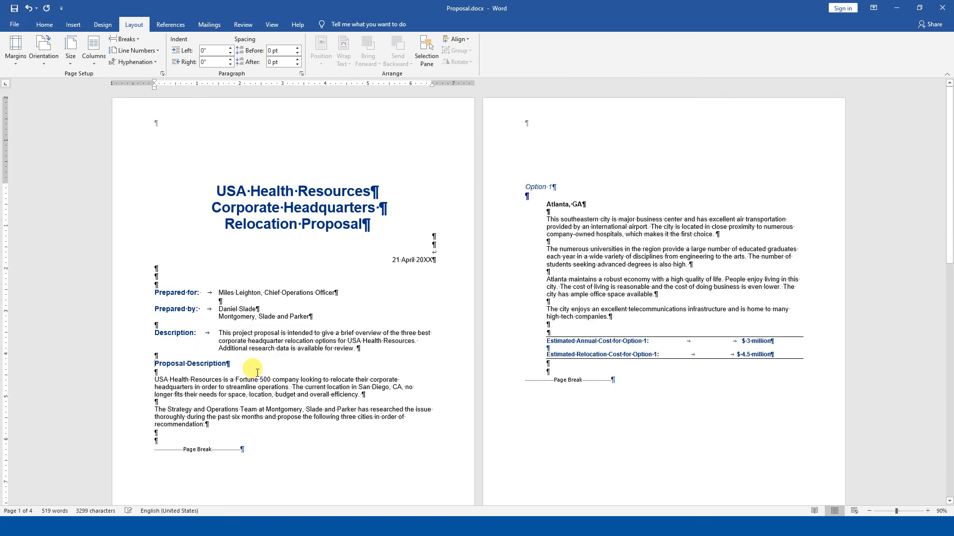
Delete the page breaks before the Option 1 and Option 2 headings so both sections follow on directly from the preceding text.
{"action": "left_click_drag", "start_coordinate": [262, 455], "coordinate": [123, 463]}
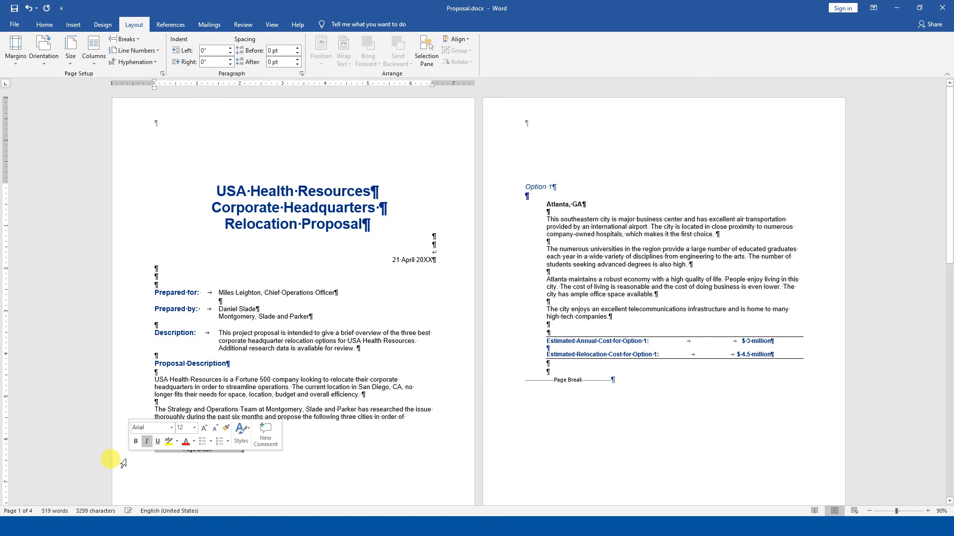
{"action": "key", "text": "Delete"}
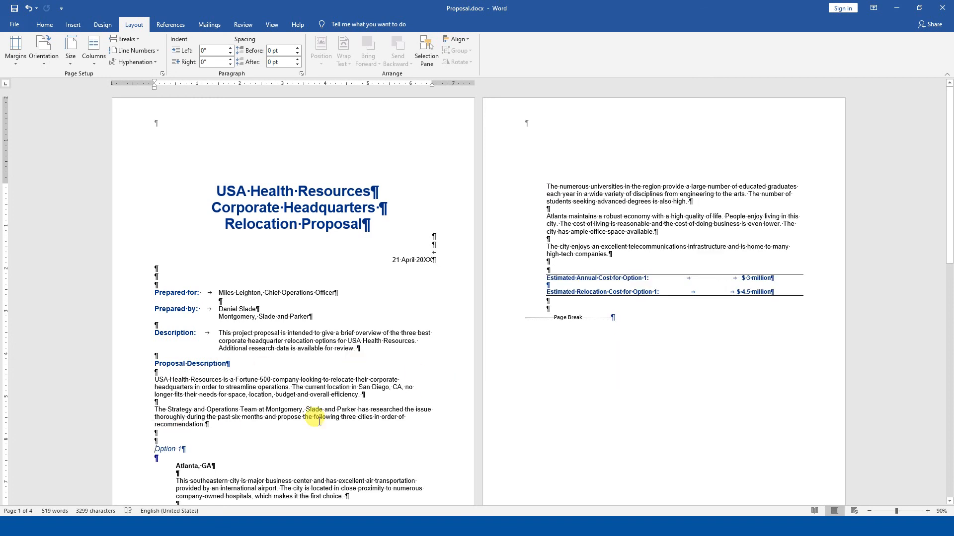
{"action": "scroll", "coordinate": [293, 417], "scroll_direction": "down", "scroll_amount": 1}
{"action": "scroll", "coordinate": [297, 417], "scroll_direction": "down", "scroll_amount": 3}
{"action": "left_click_drag", "start_coordinate": [632, 234], "coordinate": [522, 241]}
{"action": "key", "text": "Delete"}
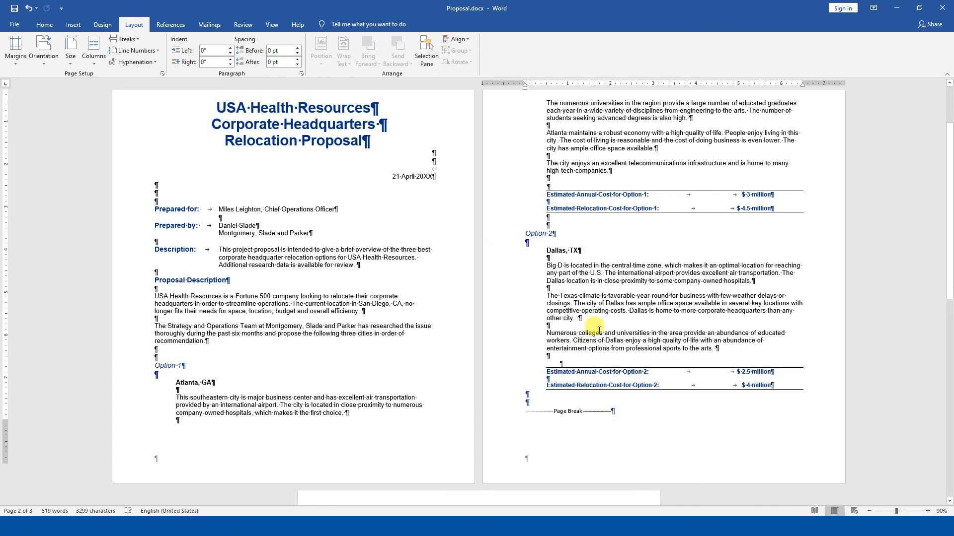
Delete the page break before the Option 3 heading and check the layout through to the end of the document.
{"action": "scroll", "coordinate": [586, 283], "scroll_direction": "down", "scroll_amount": 4}
{"action": "left_click_drag", "start_coordinate": [628, 328], "coordinate": [472, 327]}
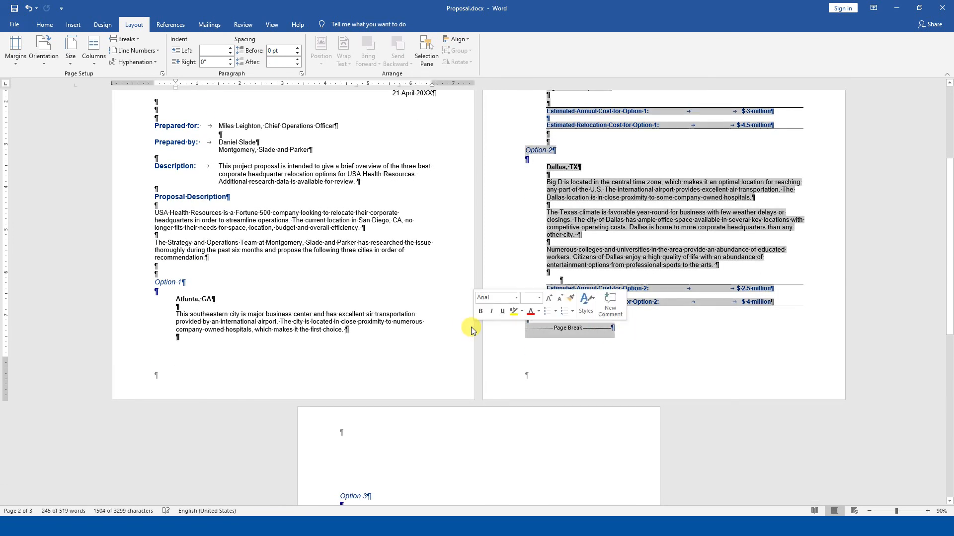
{"action": "left_click", "coordinate": [602, 365]}
{"action": "scroll", "coordinate": [594, 395], "scroll_direction": "up", "scroll_amount": 3}
{"action": "left_click_drag", "start_coordinate": [571, 389], "coordinate": [513, 395]}
{"action": "key", "text": "Delete"}
{"action": "scroll", "coordinate": [550, 392], "scroll_direction": "down", "scroll_amount": 14}
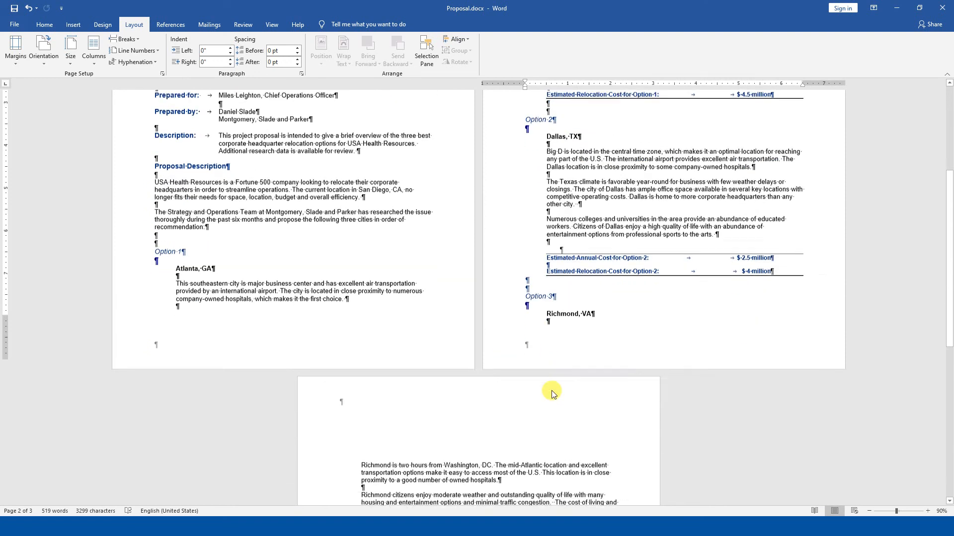
{"action": "scroll", "coordinate": [550, 397], "scroll_direction": "down", "scroll_amount": 7}
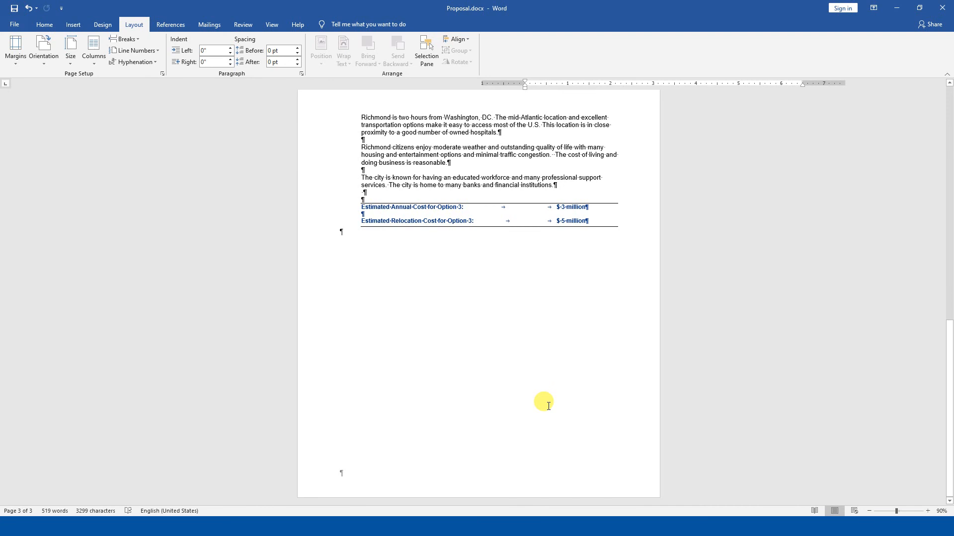
{"action": "key", "text": "alt+Tab"}
{"action": "left_click", "coordinate": [420, 332]}
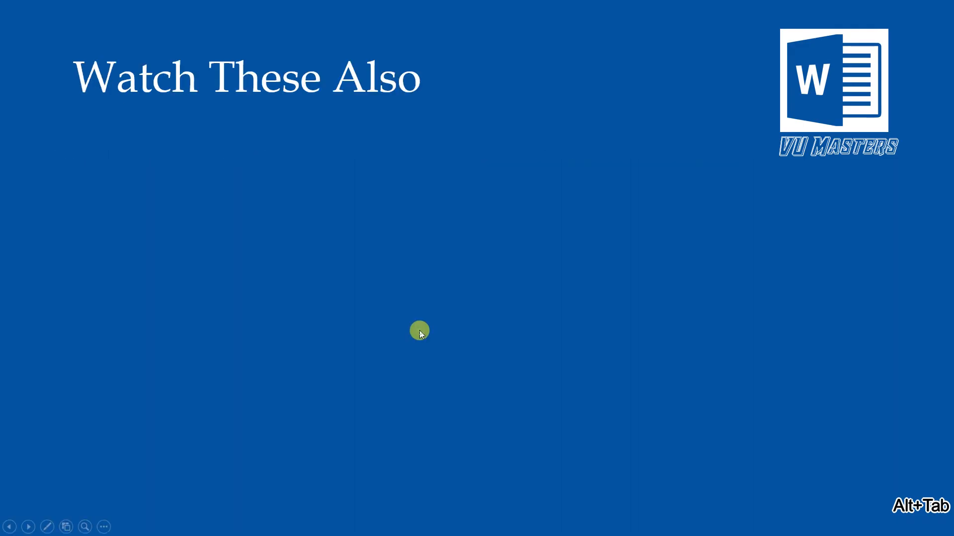